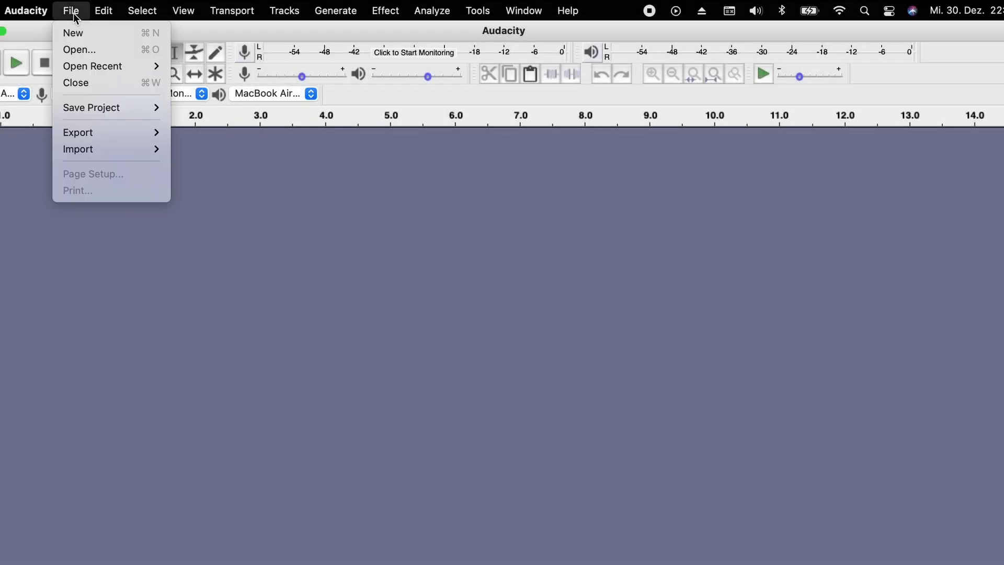
mouse_move(384, 12)
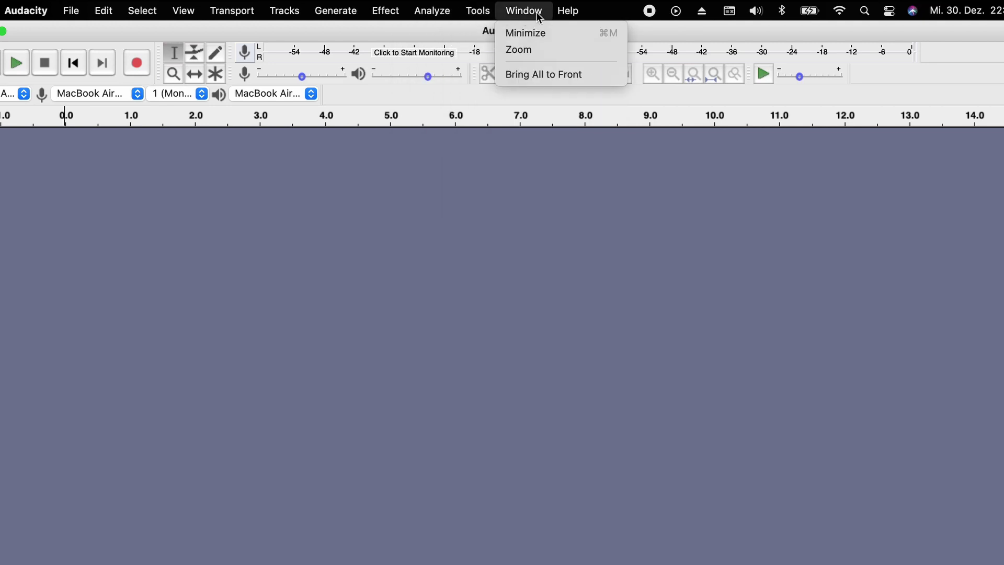
mouse_move(563, 18)
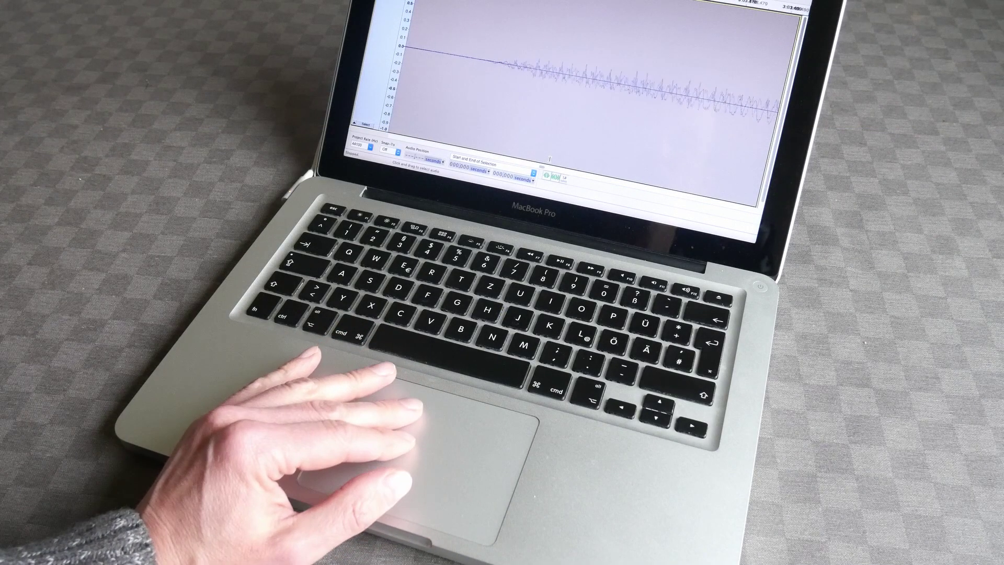
scroll(550, 158, down, 5)
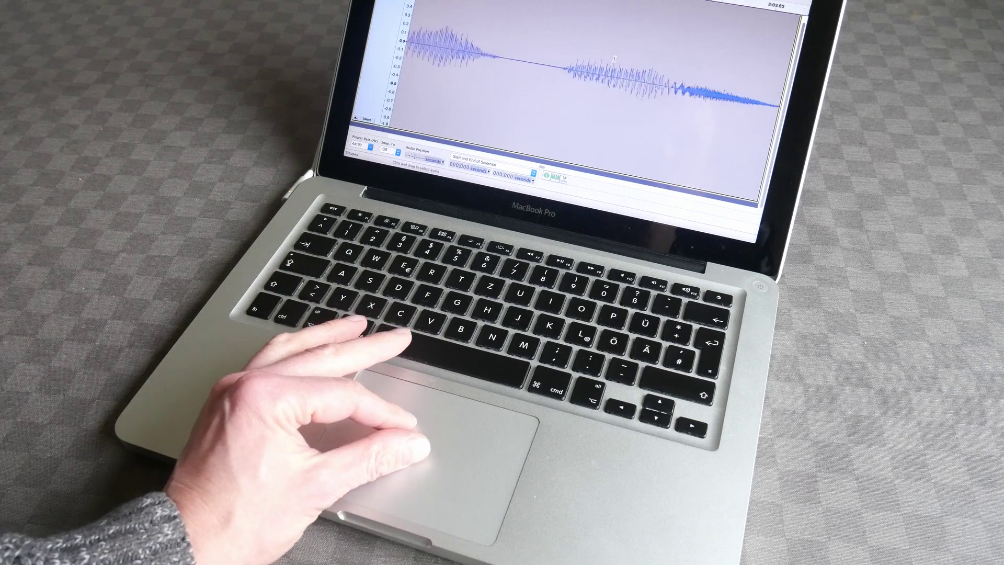
scroll(614, 59, down, 5)
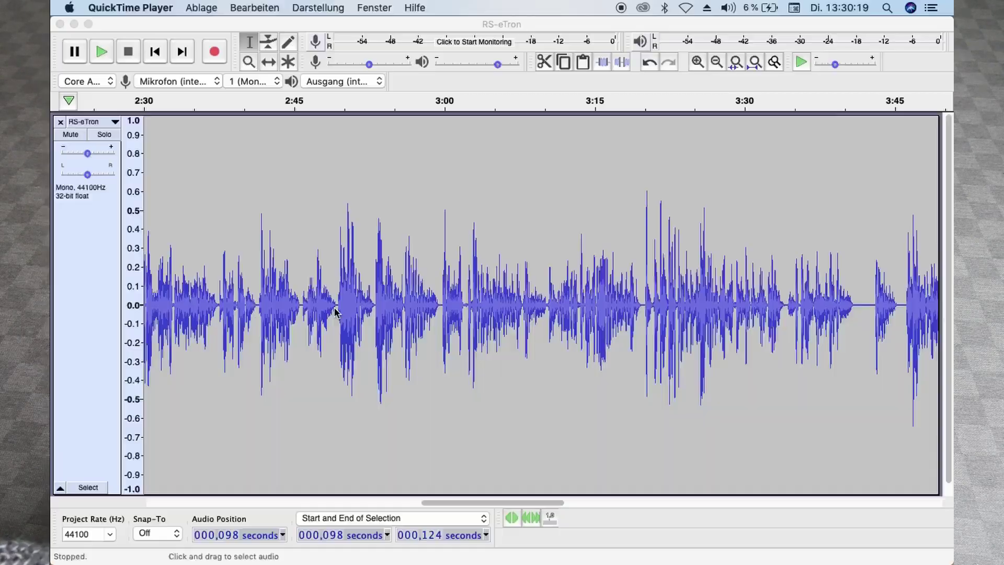
Place the cursor at about 83 seconds in the RS-eTron audio track
scroll(334, 312, left, 5)
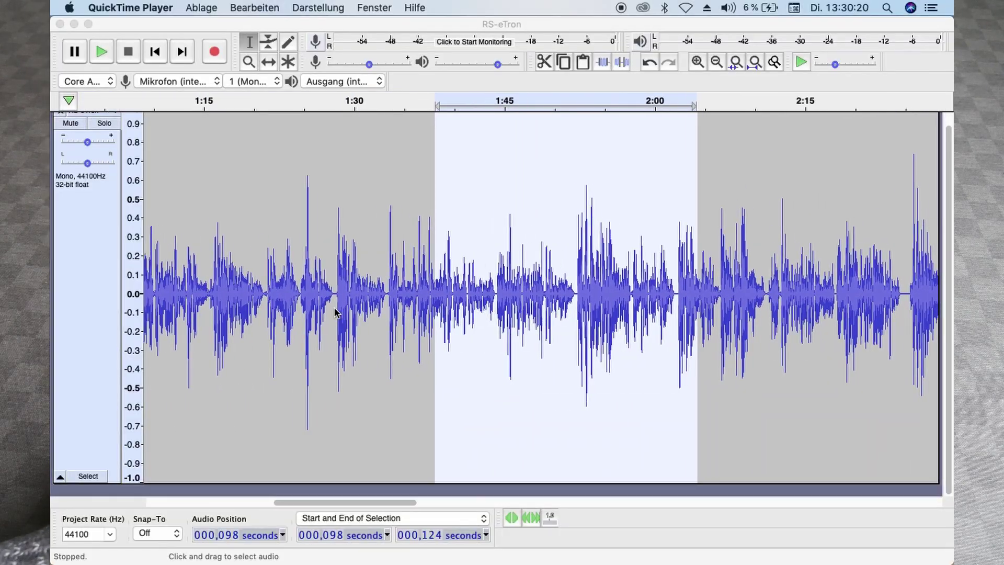
click(296, 289)
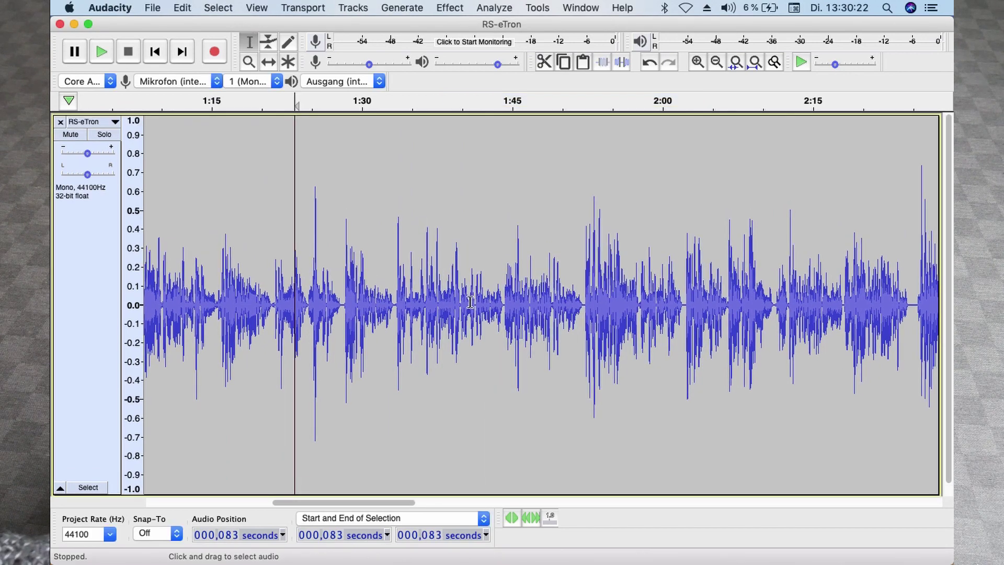
scroll(470, 303, up, 5)
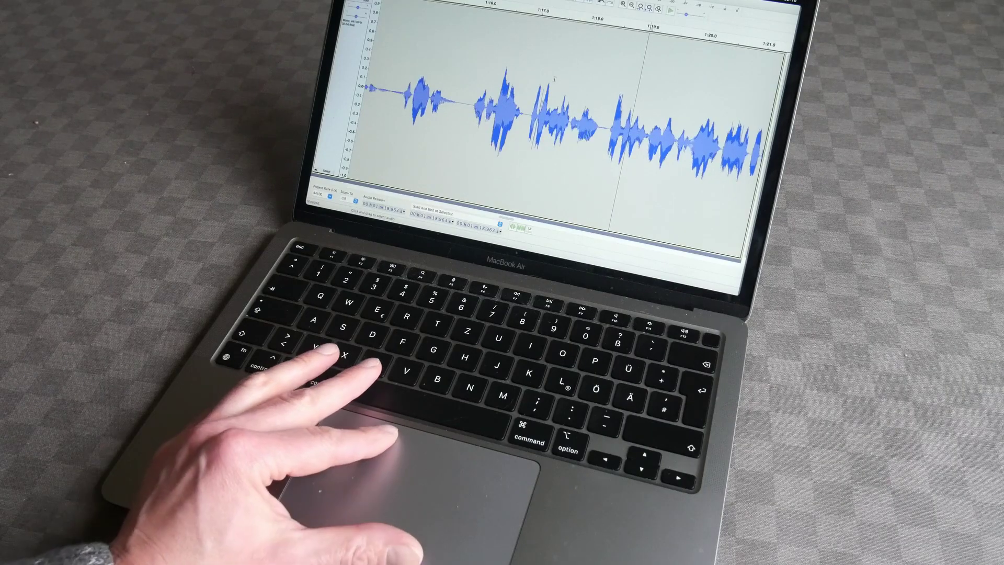
scroll(554, 79, up, 5)
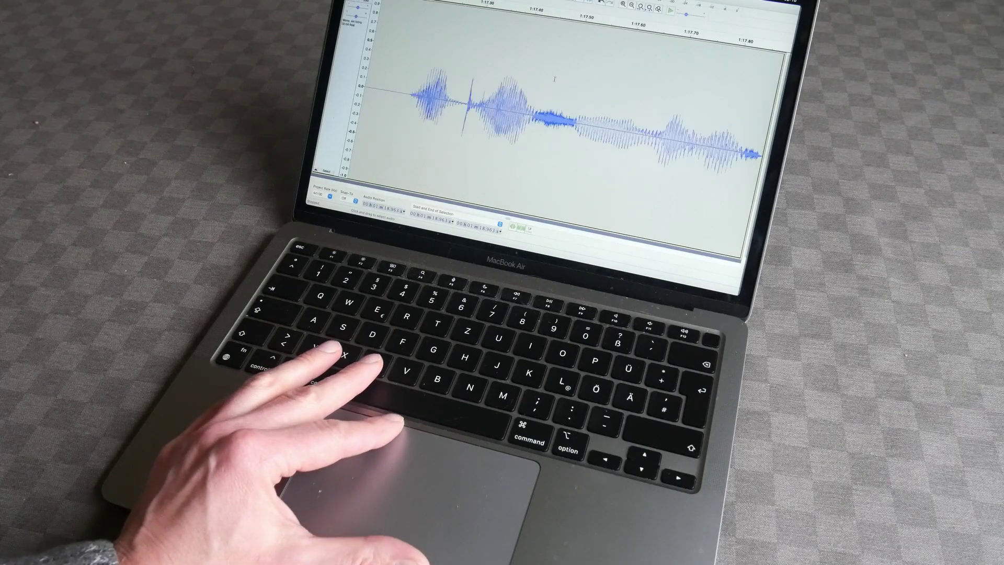
scroll(554, 79, down, 6)
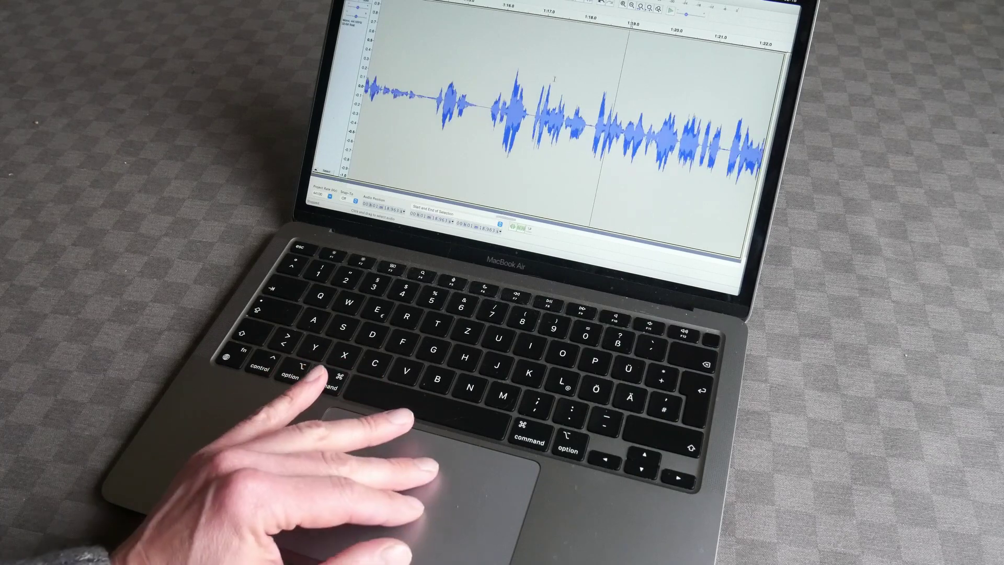
scroll(554, 79, down, 4)
scroll(554, 79, up, 4)
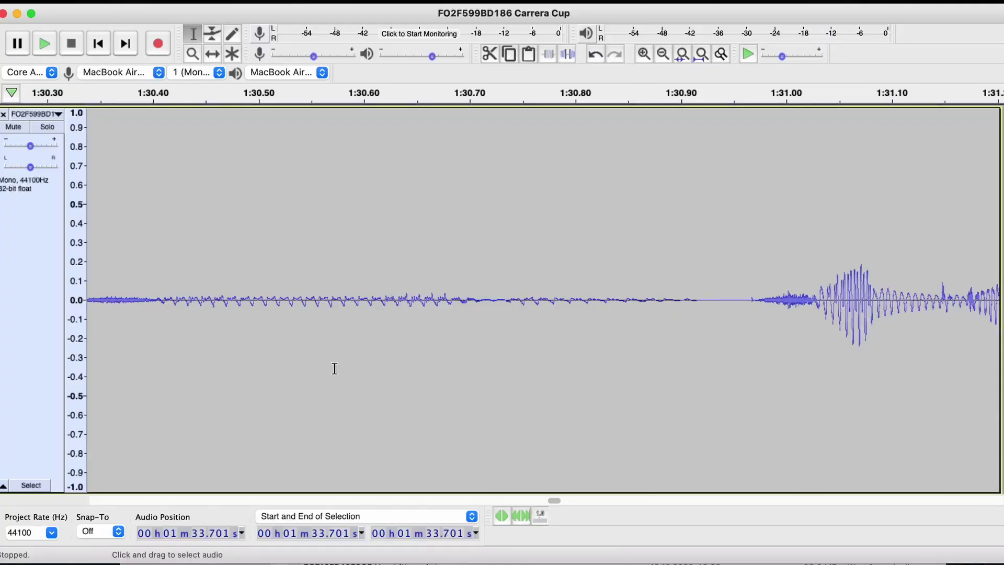
Select several short stretches of the FO2F599BD186 Carrera Cup waveform one after another between about 1:30 and 1:33
scroll(335, 368, down, 5)
scroll(335, 368, up, 4)
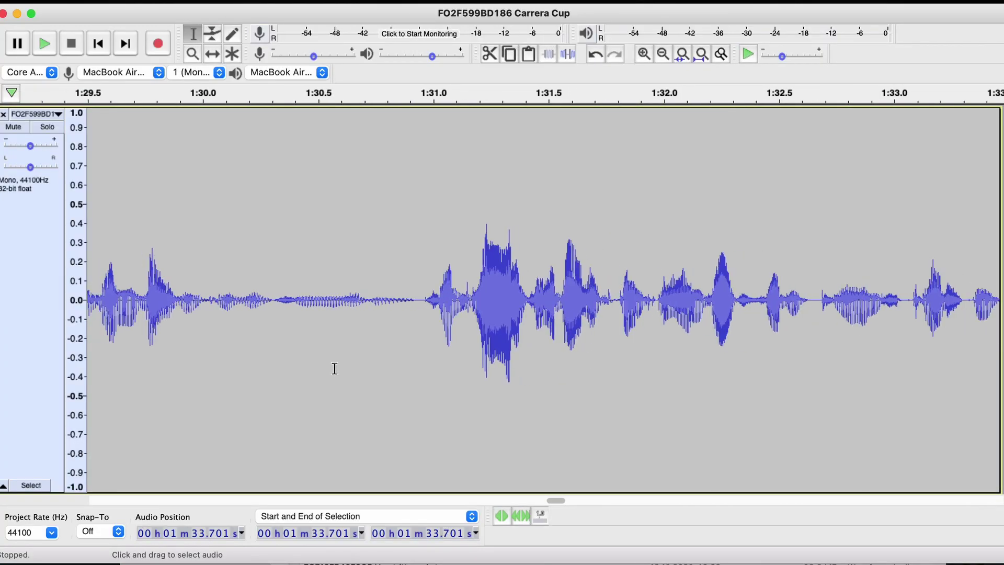
scroll(335, 368, down, 1)
drag(738, 301, 617, 312)
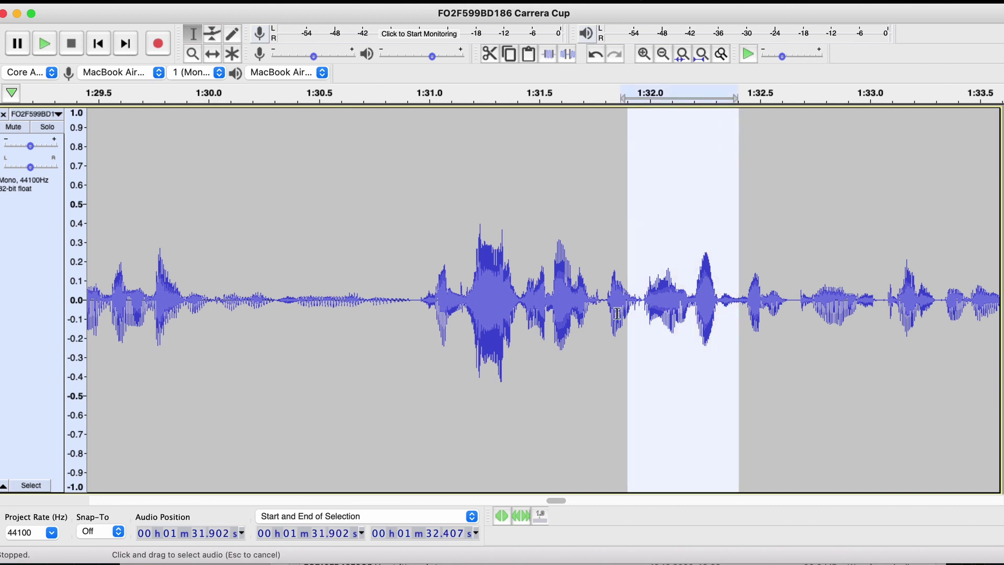
drag(540, 314, 281, 312)
drag(681, 306, 837, 293)
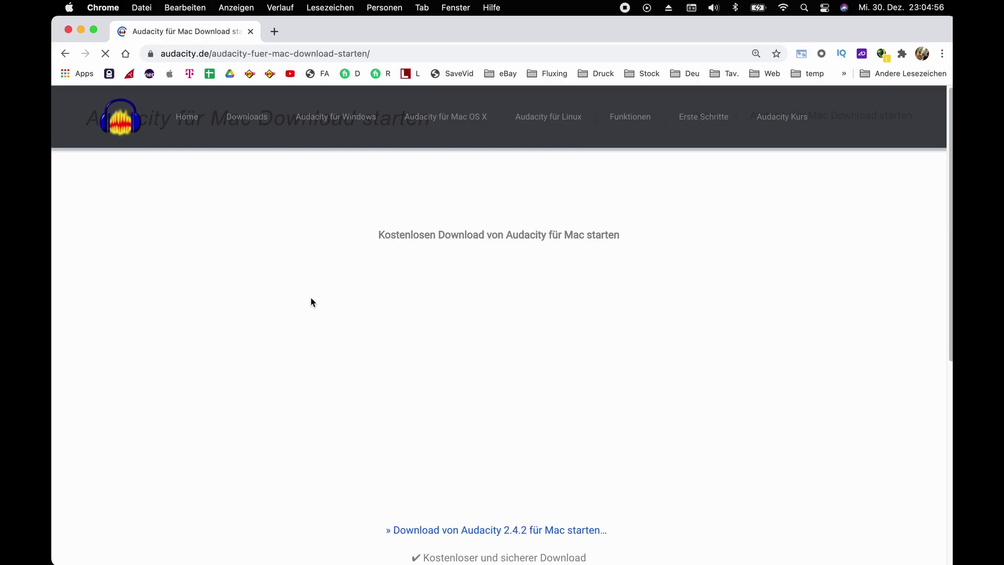
Start the download of Audacity 2.4.2 for Mac from the audacity.de download page
scroll(346, 337, down, 5)
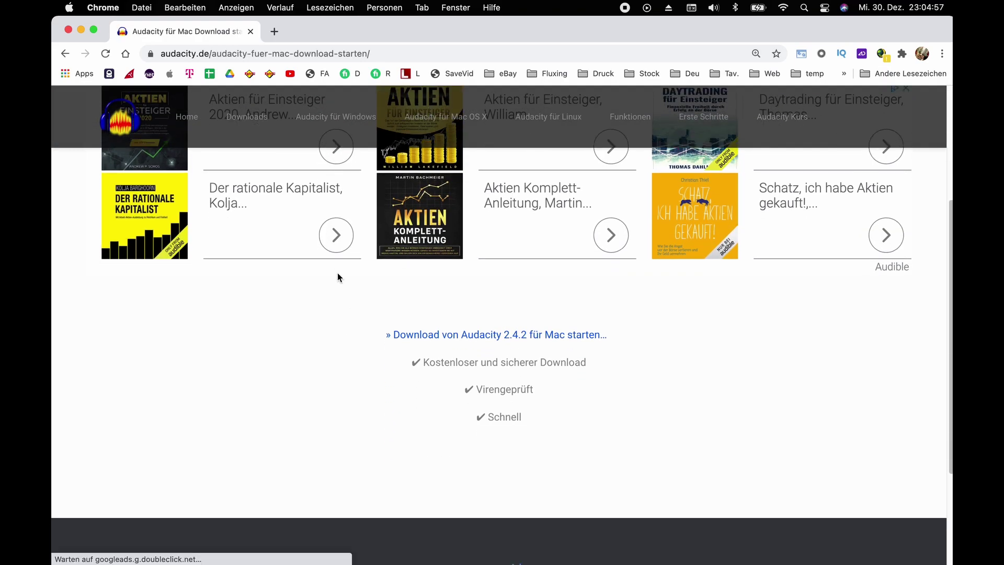
scroll(440, 347, up, 5)
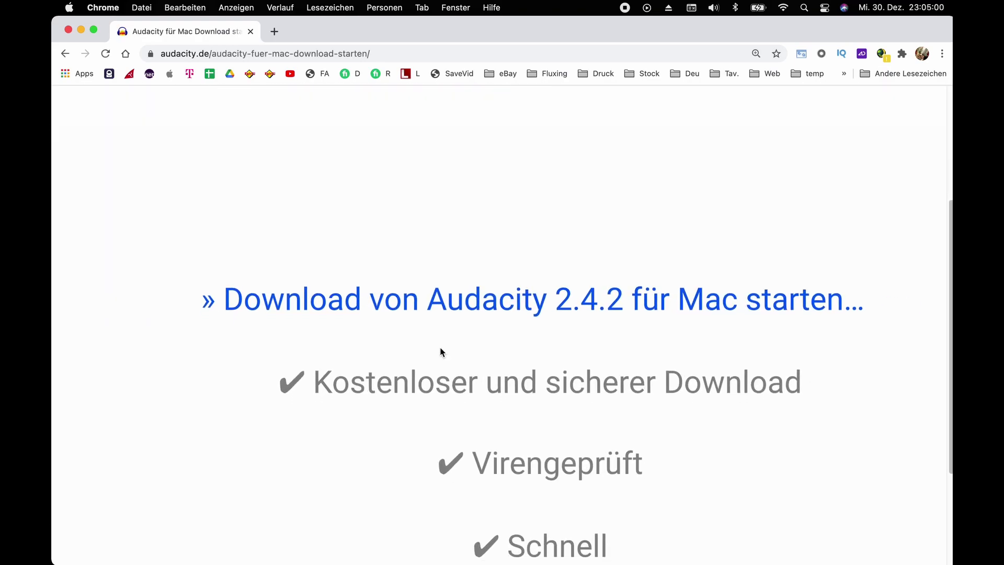
click(433, 284)
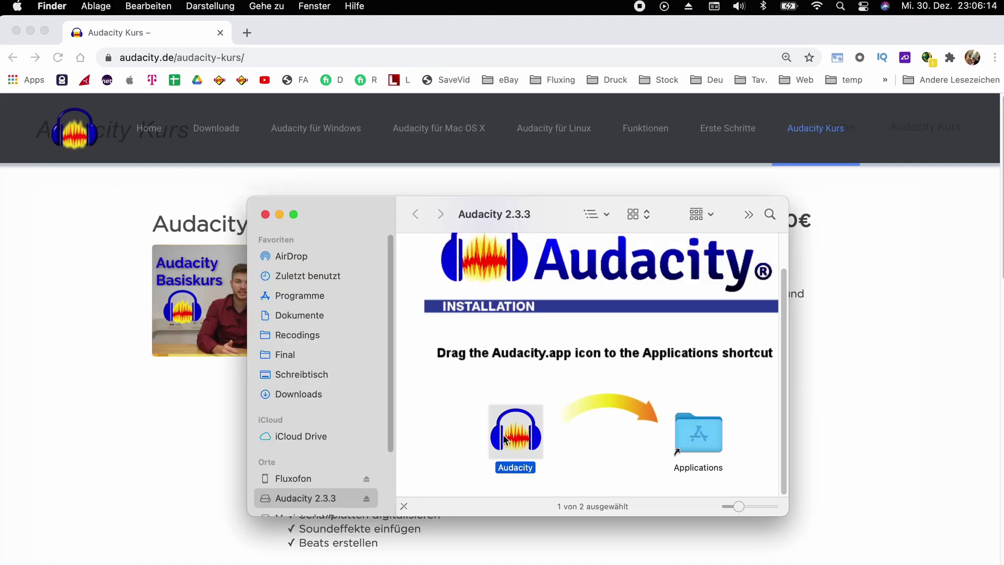
Launch Audacity from the mounted Audacity 2.3.3 disk image and check its version in the program information
double_click(505, 438)
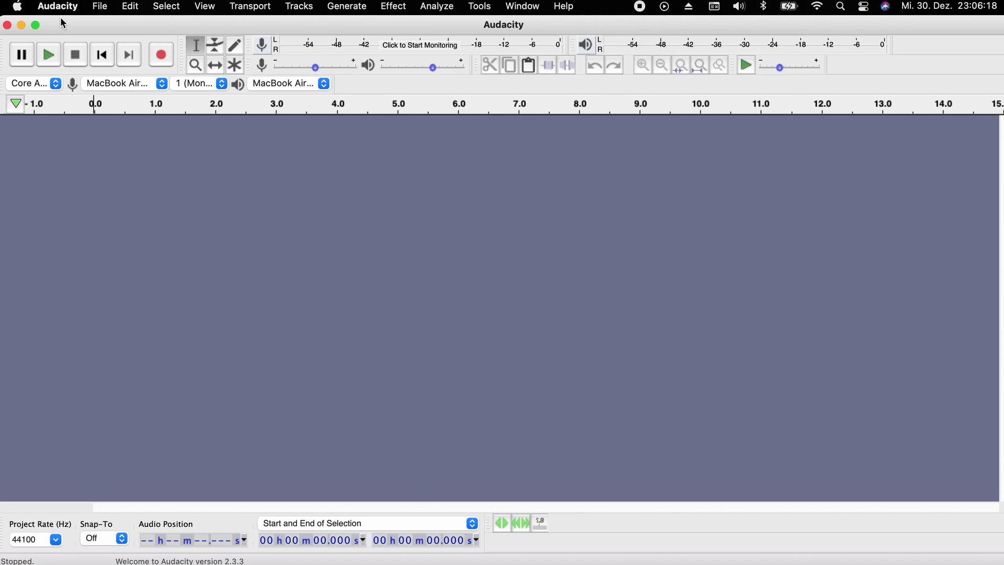
click(58, 7)
click(73, 28)
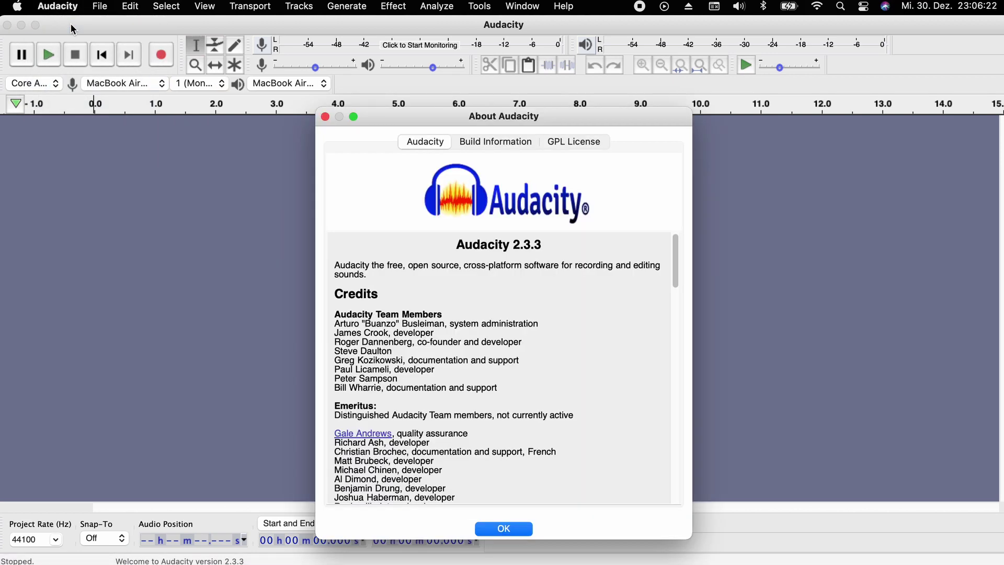
click(485, 529)
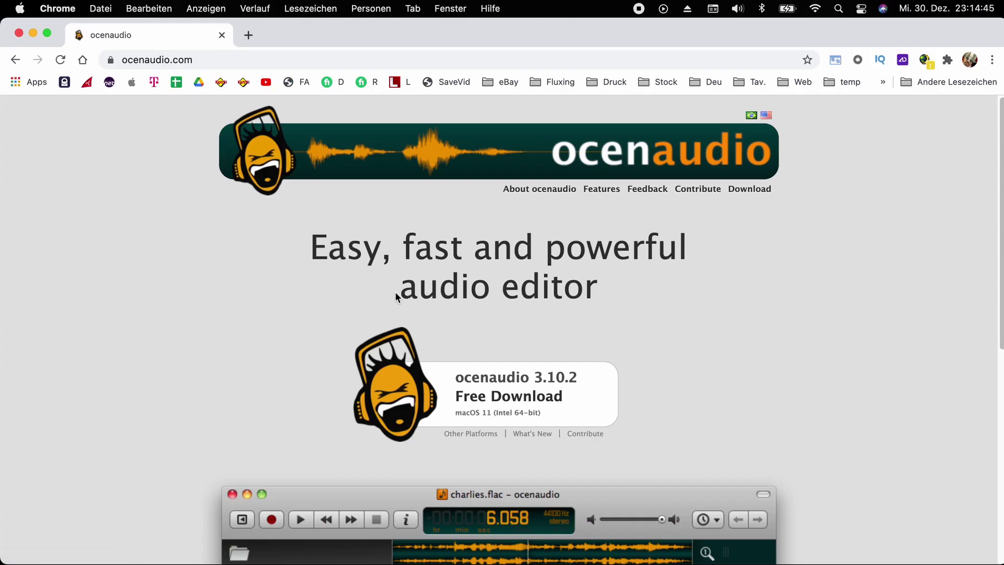
Look over the ocenaudio download page and examine the waveform of the open FO2F599BD186 recording in ocenaudio
scroll(395, 297, down, 7)
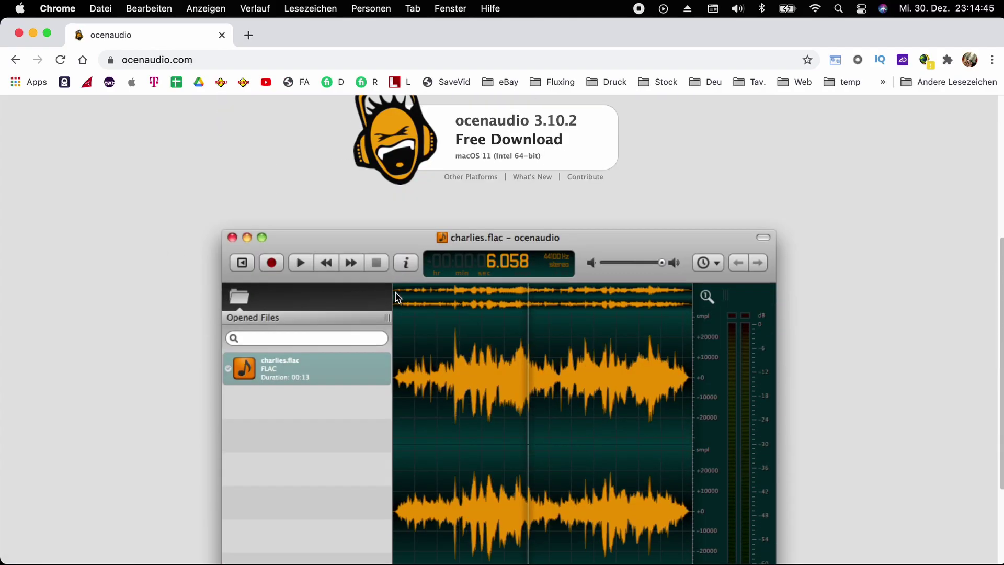
scroll(401, 312, up, 4)
scroll(401, 312, up, 5)
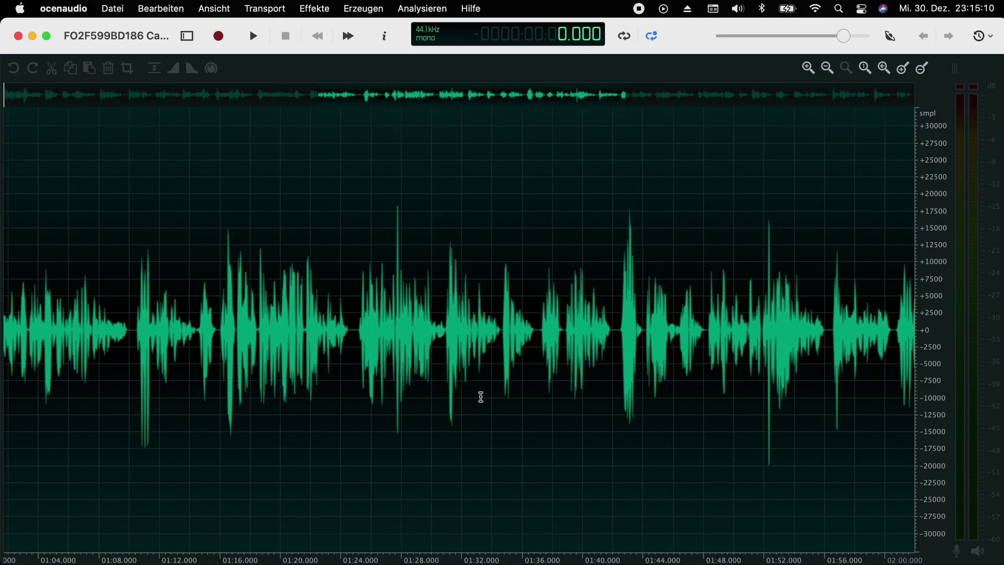
scroll(481, 397, up, 5)
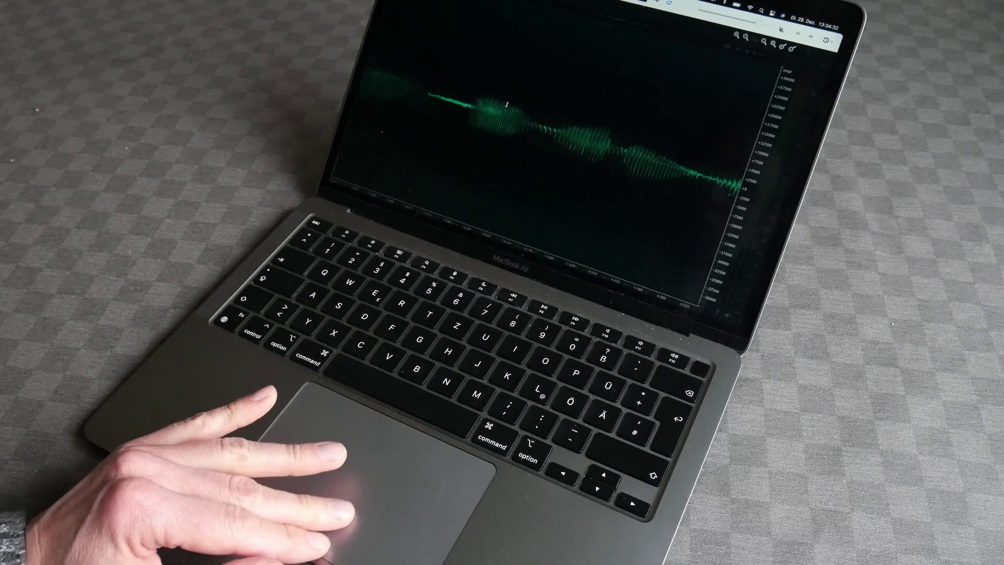
scroll(506, 104, up, 3)
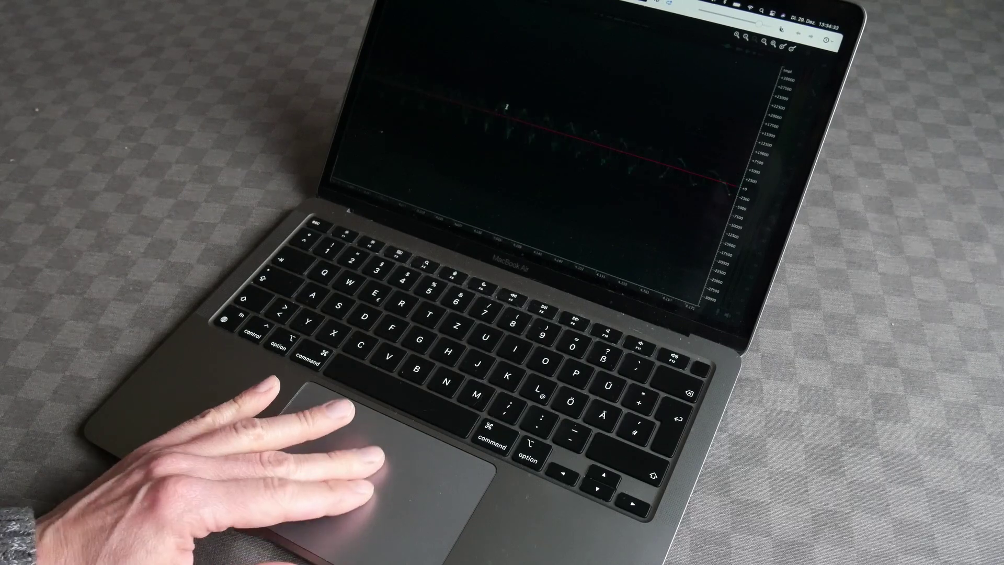
scroll(506, 107, up, 3)
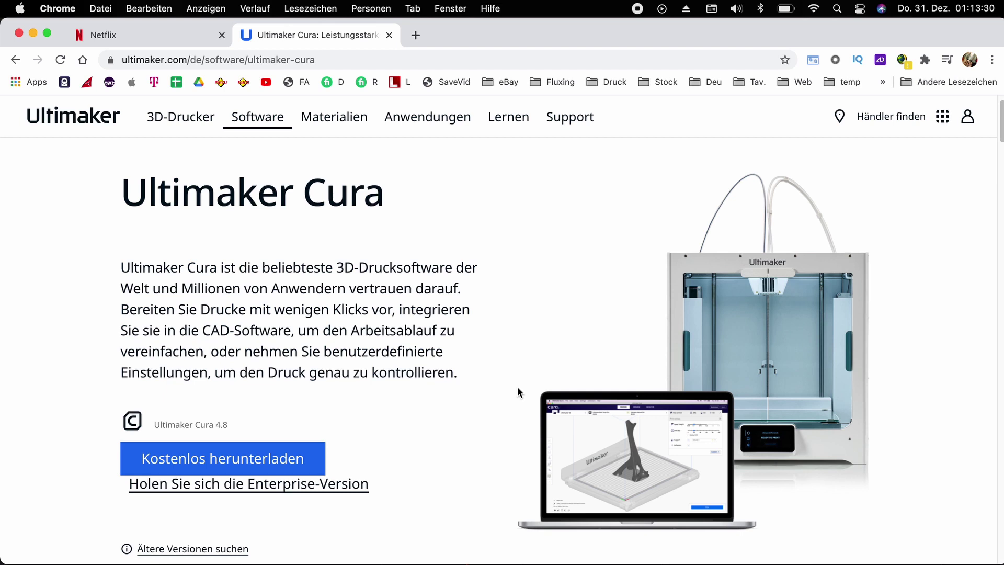
In Chrome, open the Ultimaker Support article "Ultimaker Cura won't run on my new Macbook" by looking up cura
click(318, 60)
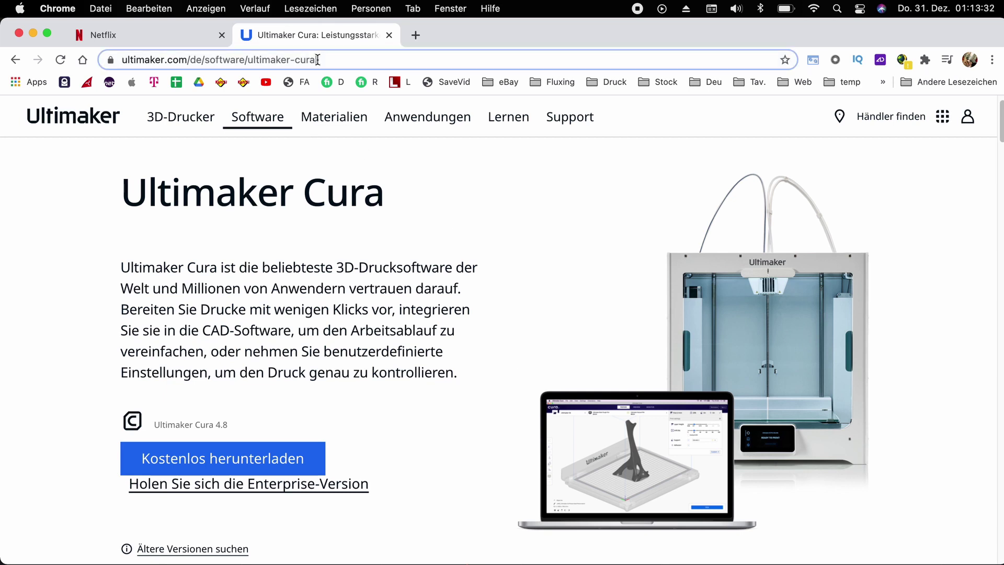
text(cura)
click(224, 262)
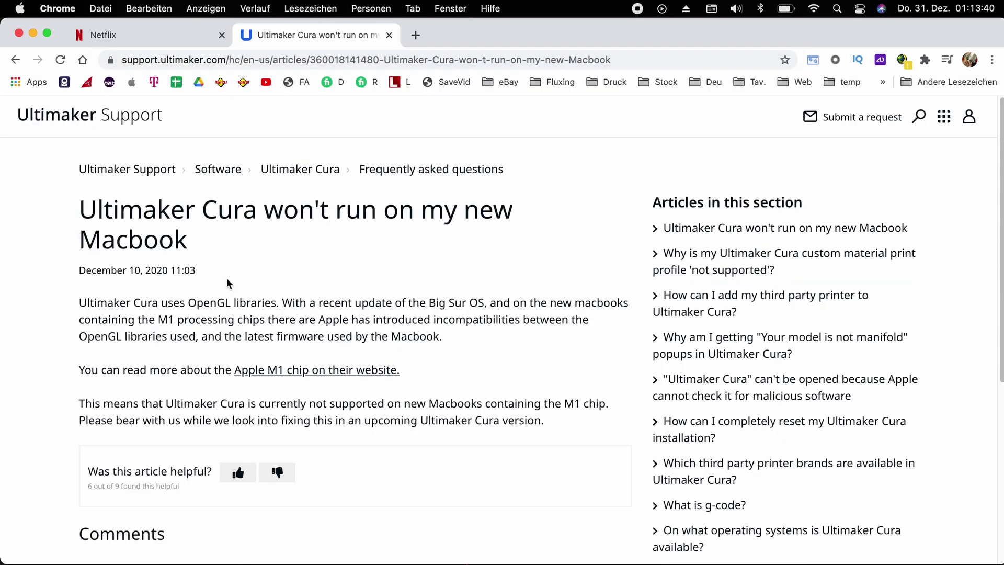
scroll(139, 317, up, 5)
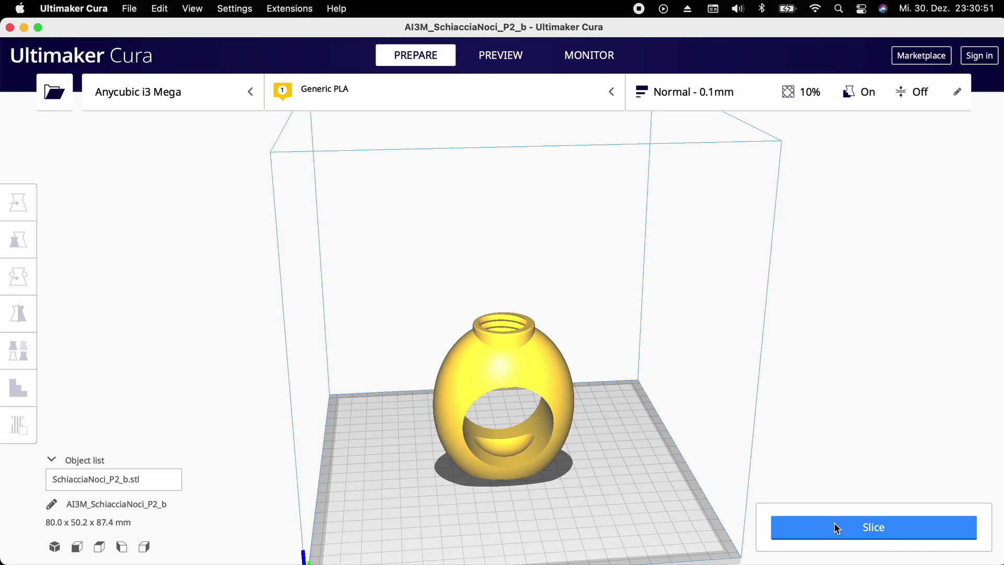
Switch to Ultimaker Cura, slice the SchiacciaNoci_P2_b model and open its preview
click(835, 526)
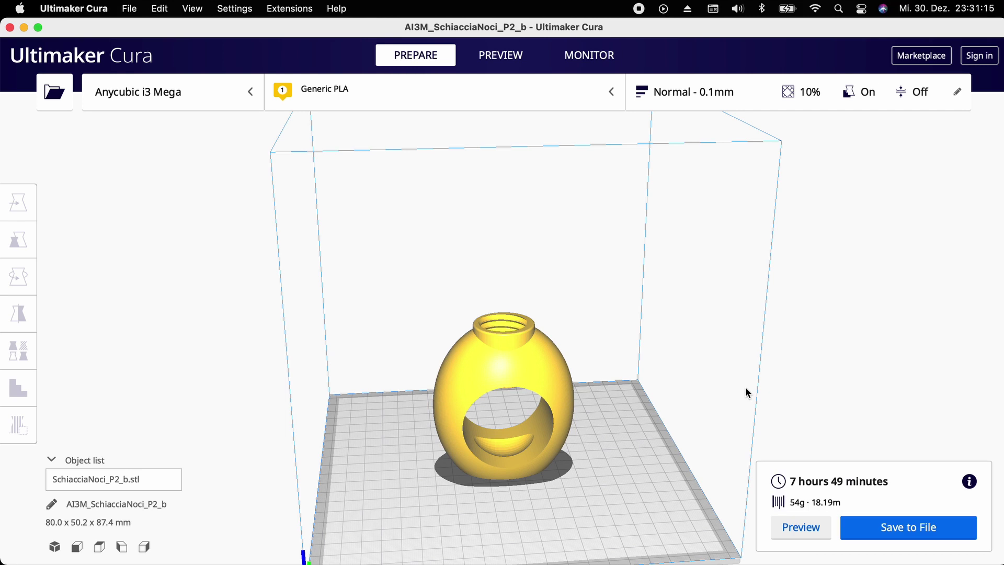
click(801, 525)
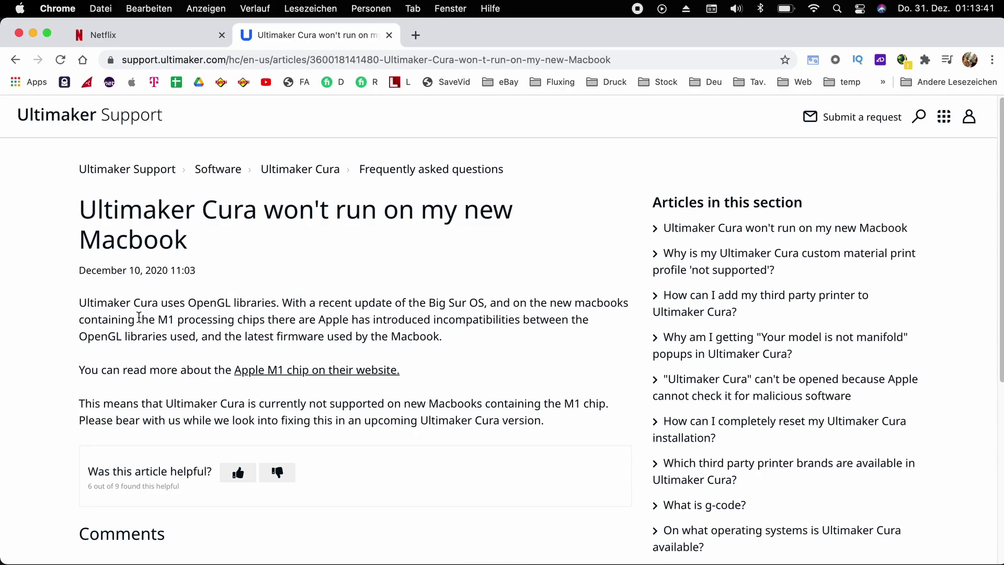
scroll(139, 317, up, 3)
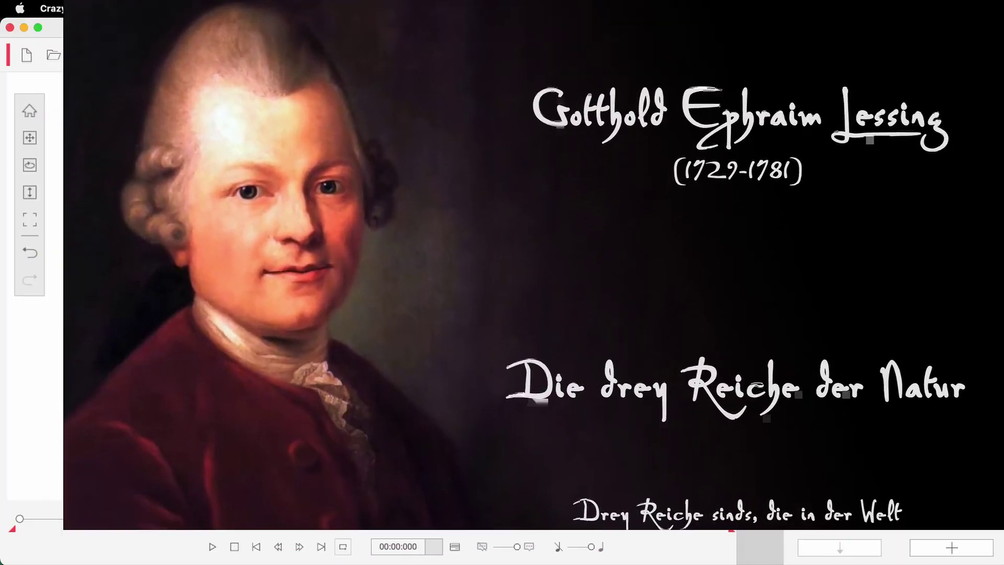
In CrazyTalk 8, open the face fitting editor for the Lessing portrait and examine the control points around the eyes, nose, mouth and chin
click(214, 54)
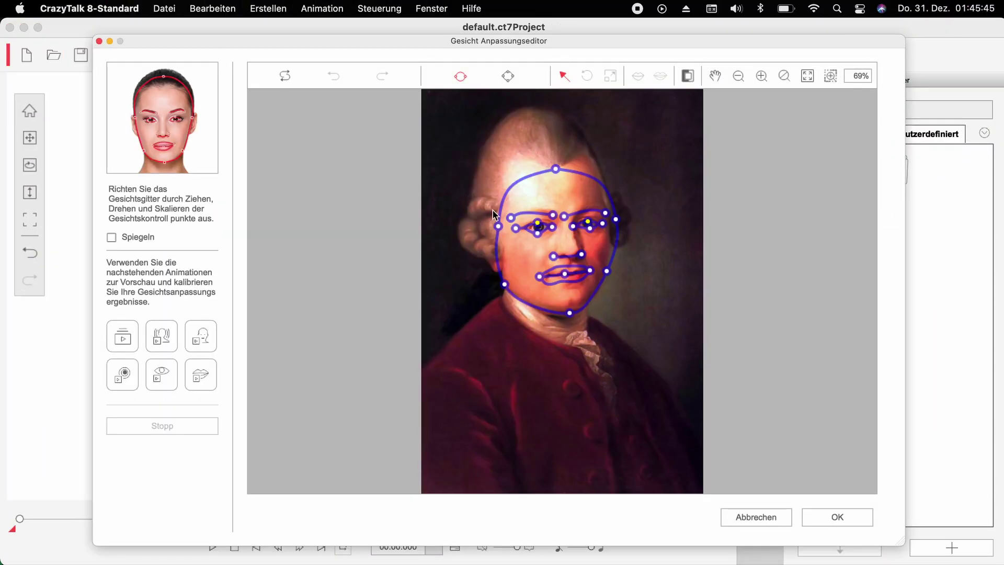
click(762, 76)
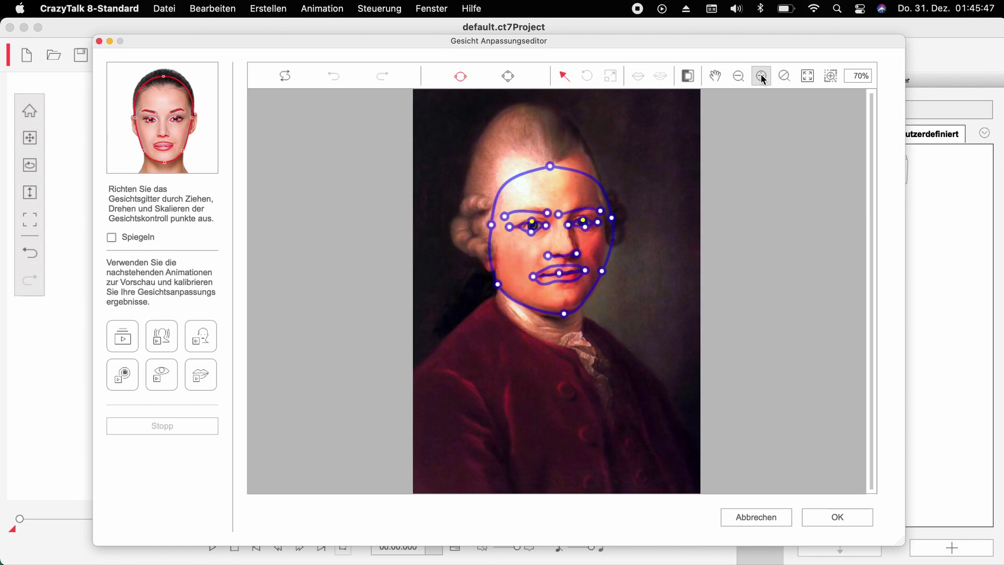
click(761, 76)
click(762, 76)
click(761, 75)
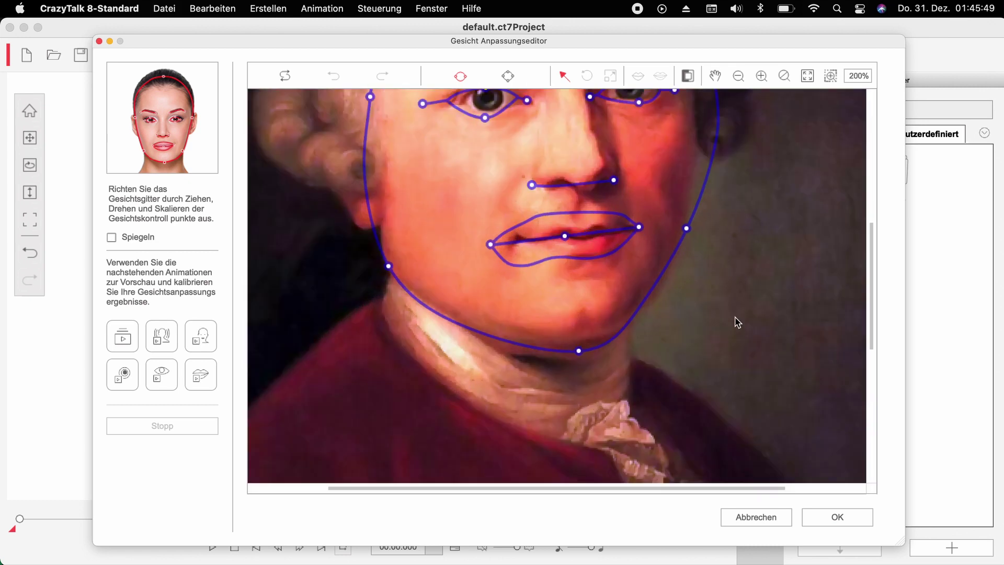
scroll(737, 322, up, 5)
scroll(737, 322, down, 6)
scroll(738, 323, up, 4)
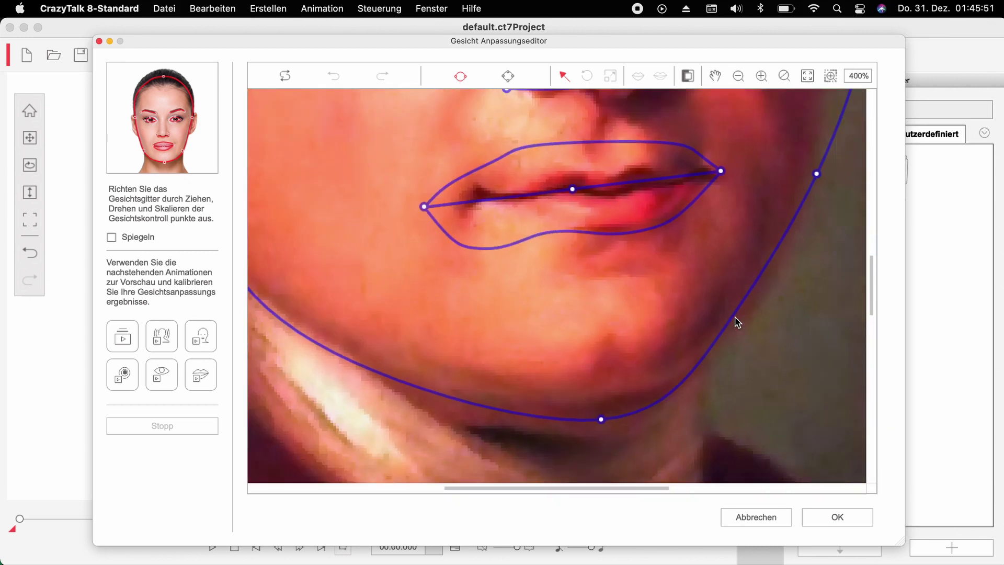
scroll(738, 322, down, 3)
drag(872, 307, 869, 246)
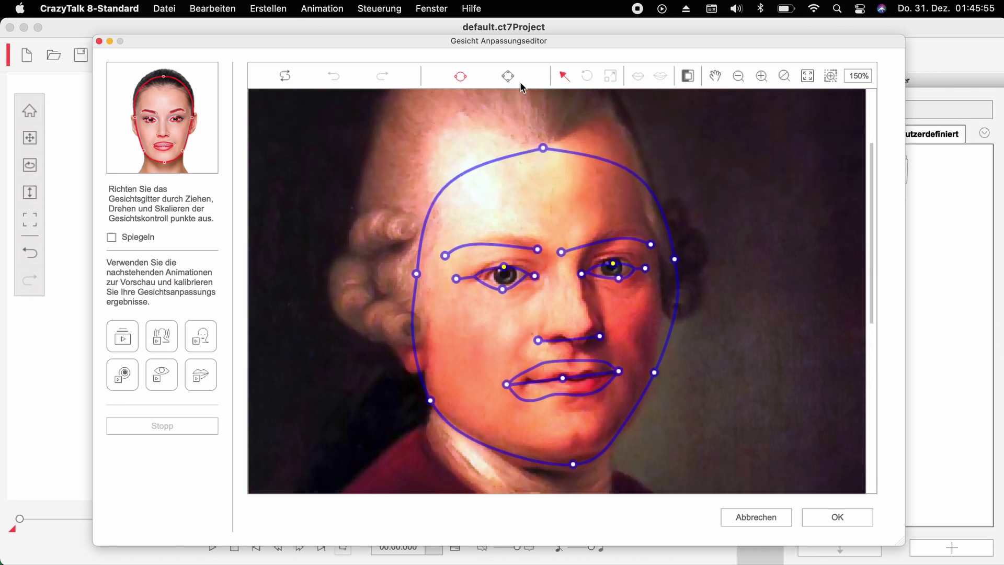
Reopen the portrait's face fitting editor and fit the lid and corner control points closer around the left-hand eye in the picture
key(Return)
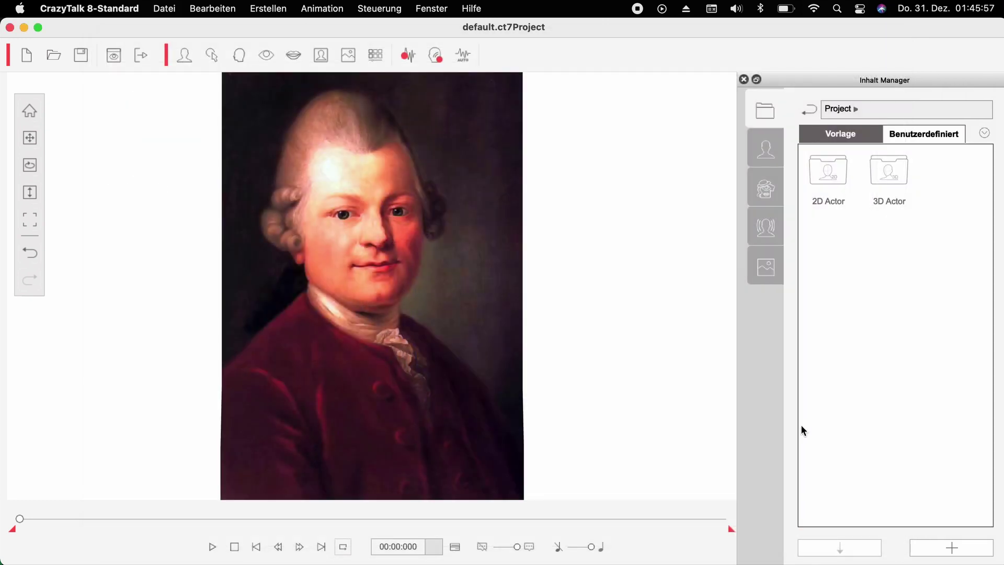
click(212, 54)
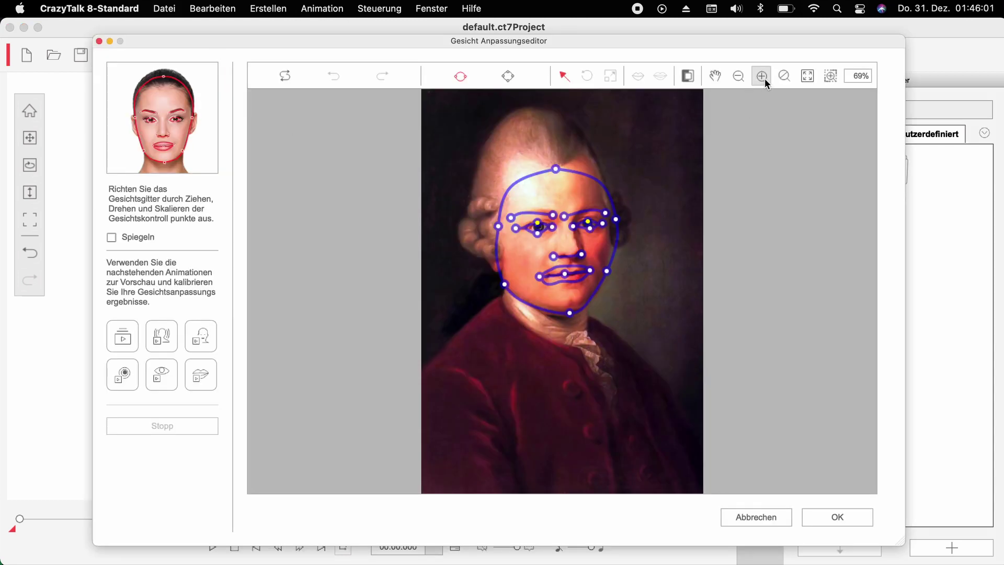
click(762, 76)
click(762, 77)
click(762, 77)
click(762, 76)
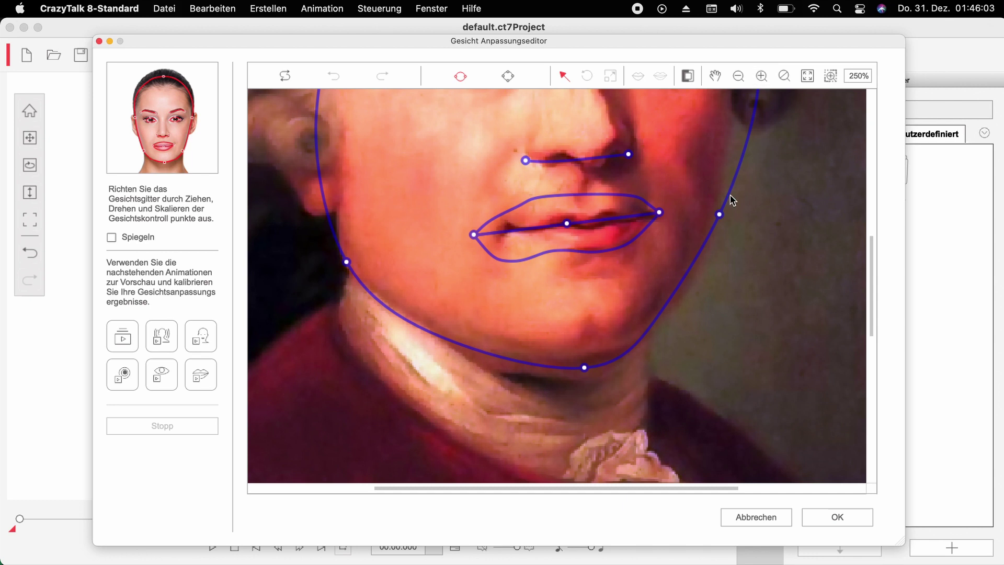
drag(875, 275, 874, 228)
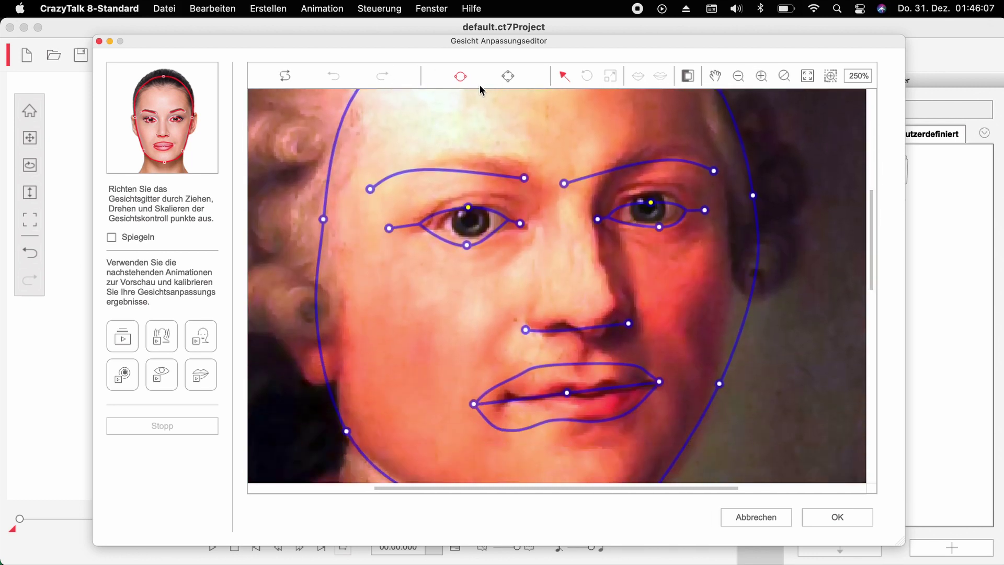
click(504, 76)
drag(465, 243, 468, 238)
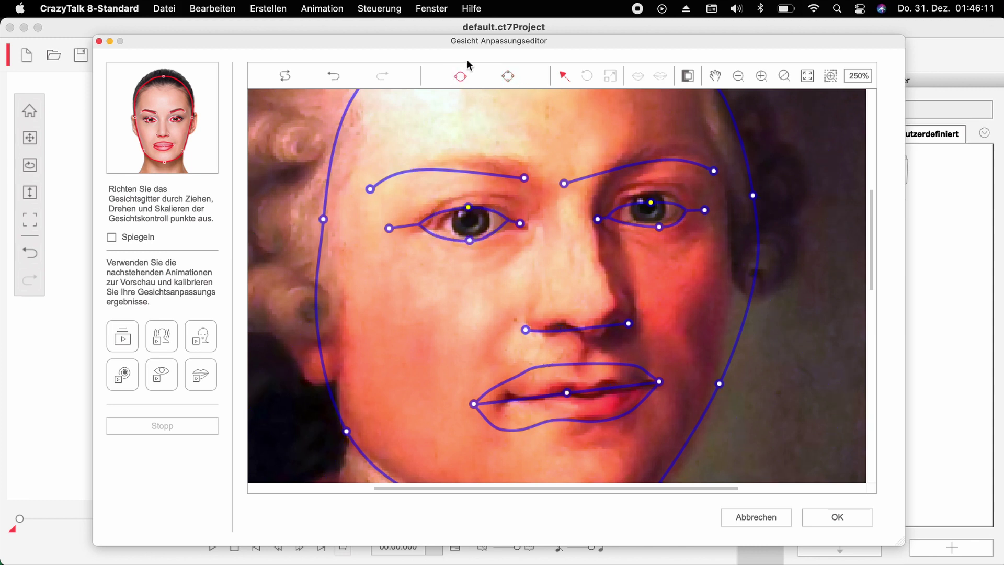
drag(530, 223, 536, 225)
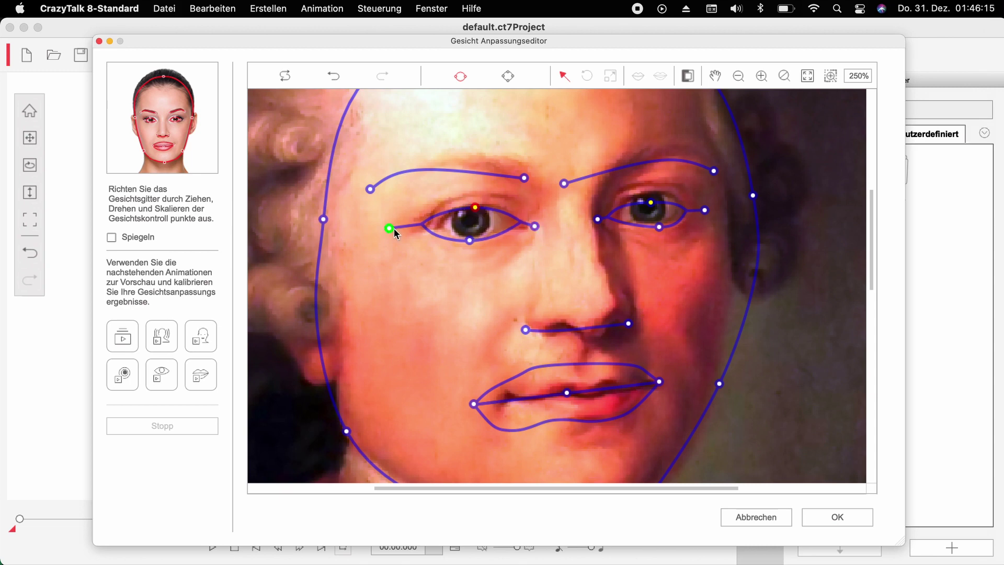
drag(408, 237, 412, 231)
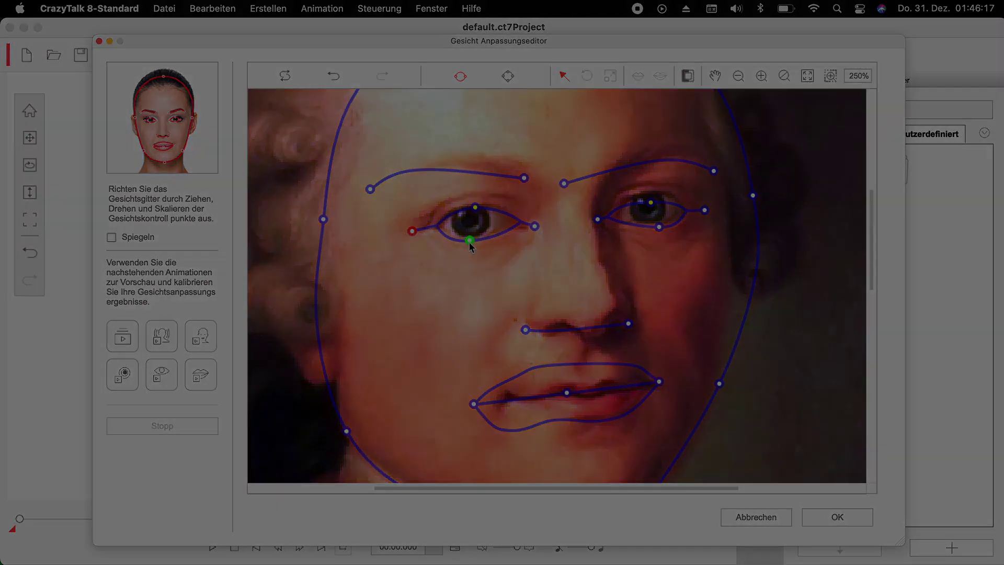